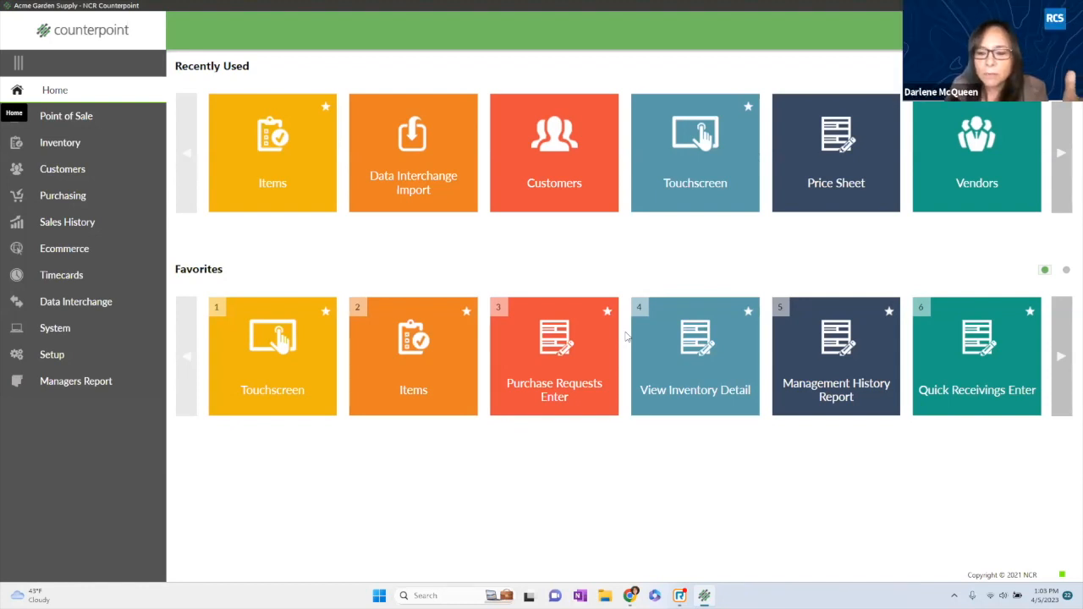
- Start touchscreen ticket entry and open the item lookup list
click(271, 348)
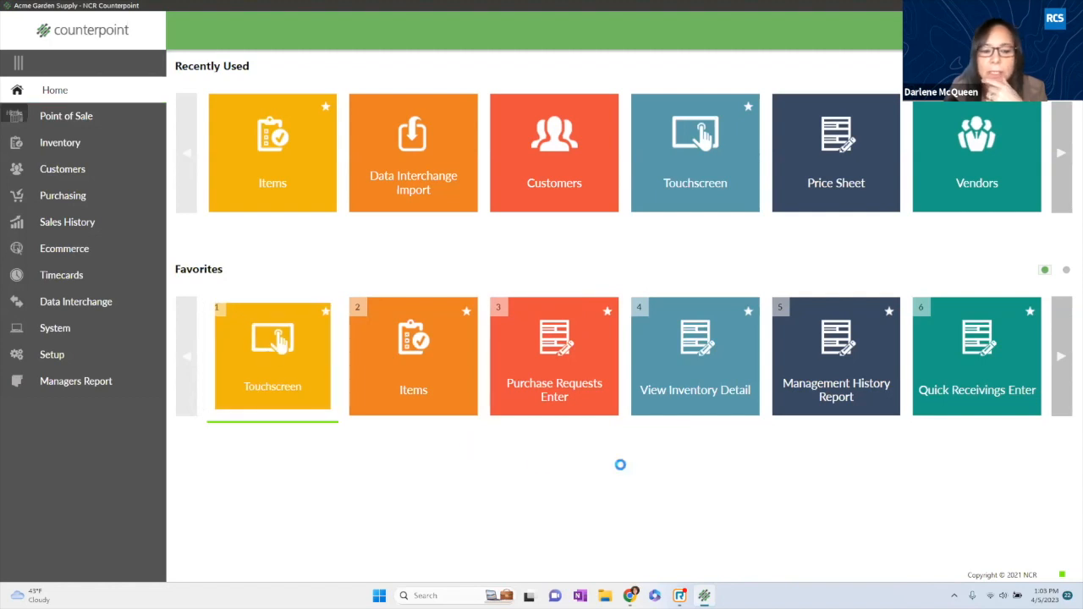
click(463, 372)
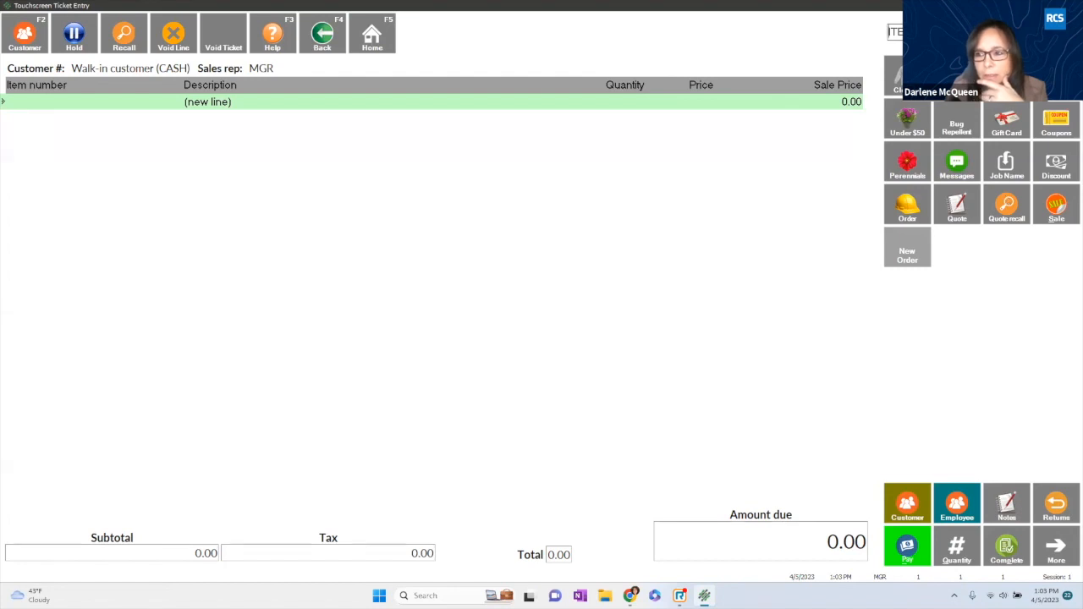
click(1065, 32)
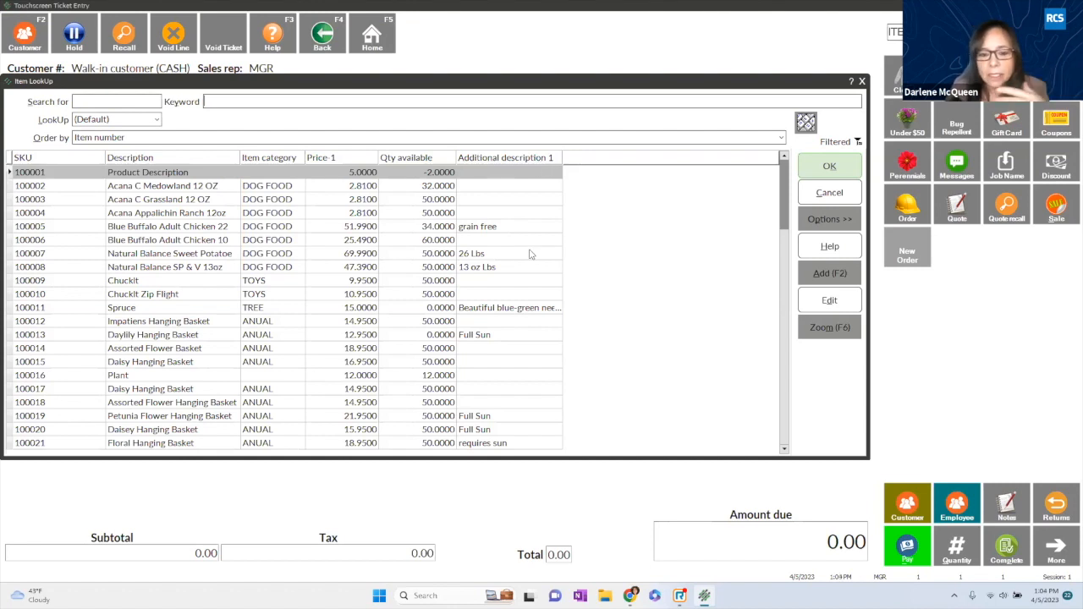
- Add the hidden columns Additional description 3 and Season to the item lookup grid using the column designer
right_click(552, 164)
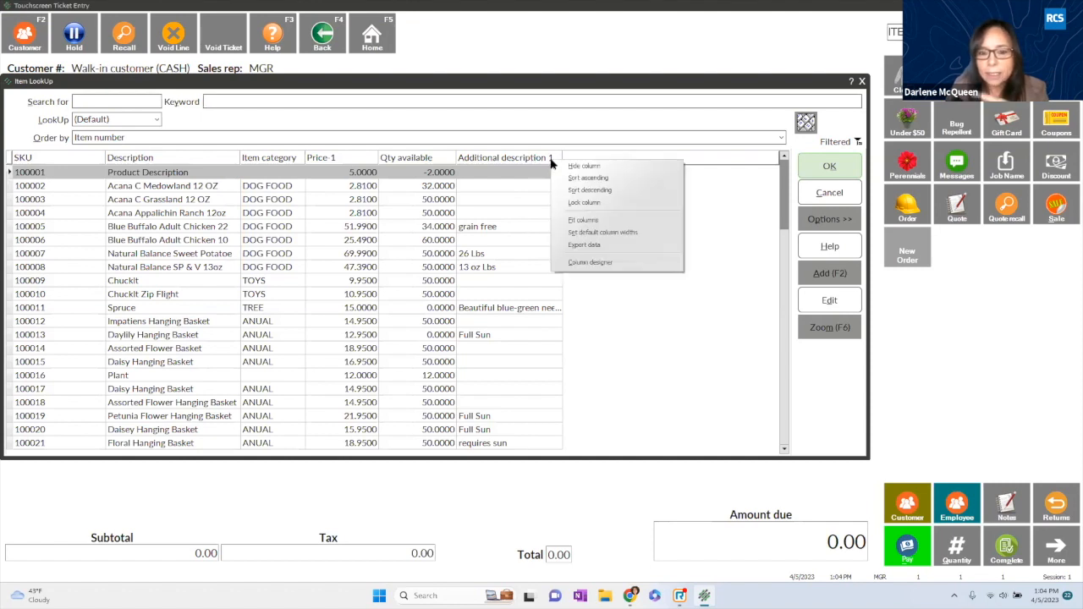
click(605, 264)
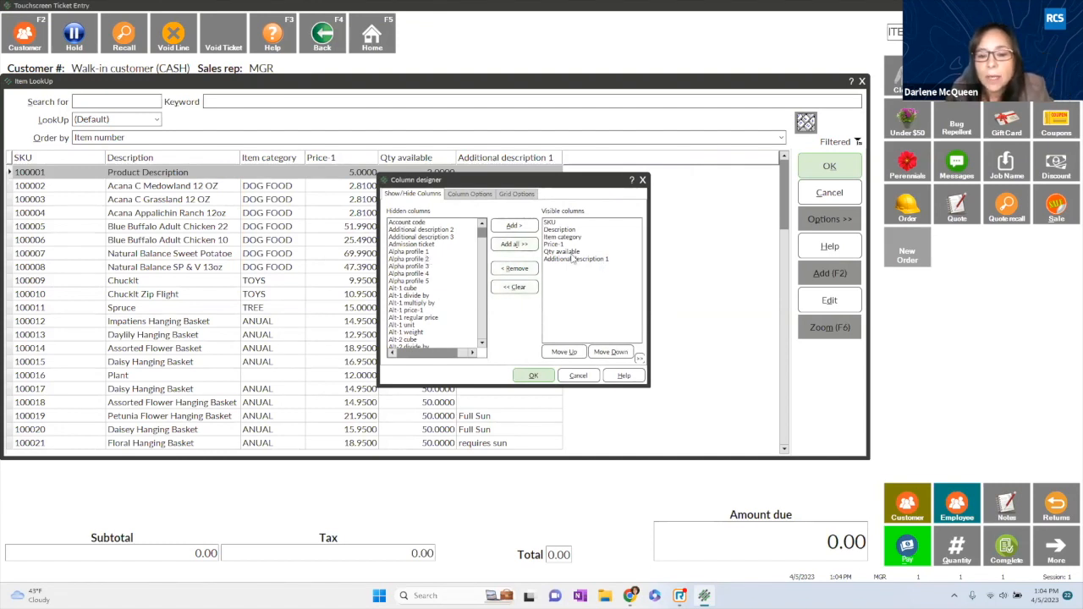
click(423, 237)
click(514, 226)
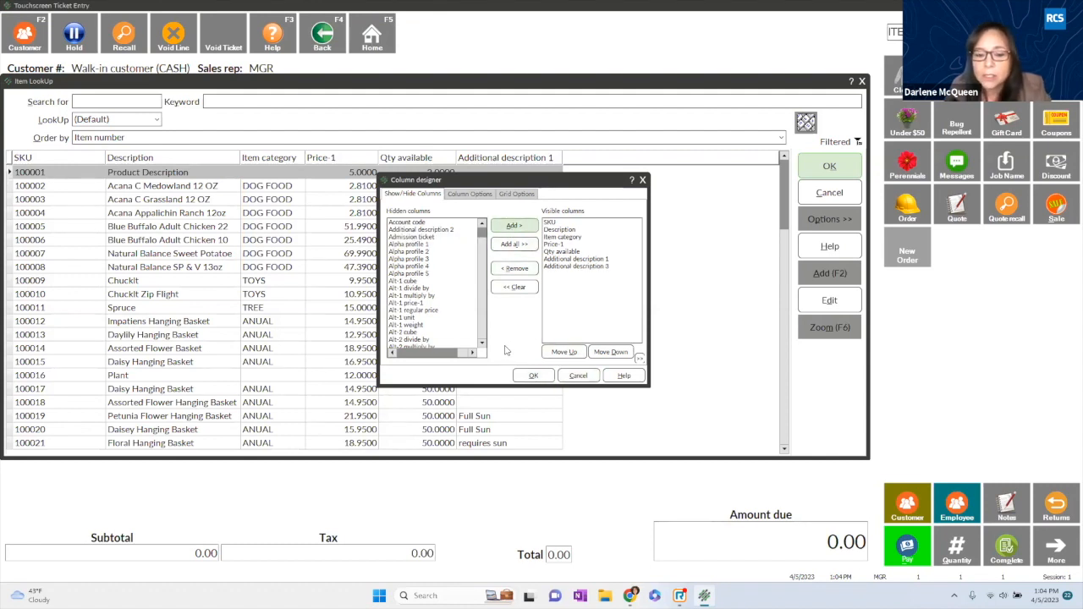
click(414, 267)
key(s)
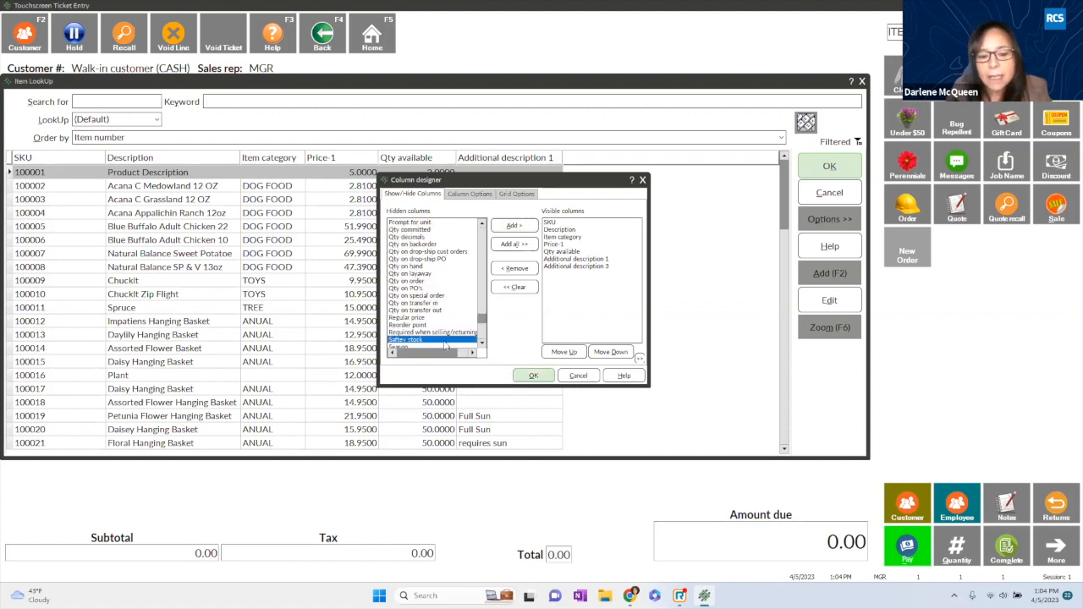
key(Down)
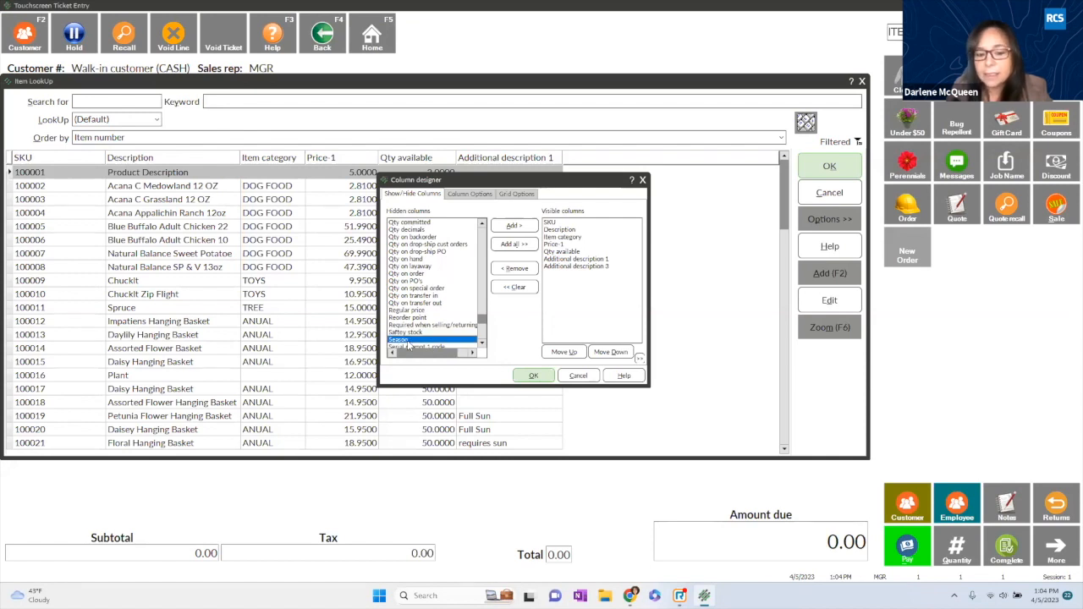
click(512, 227)
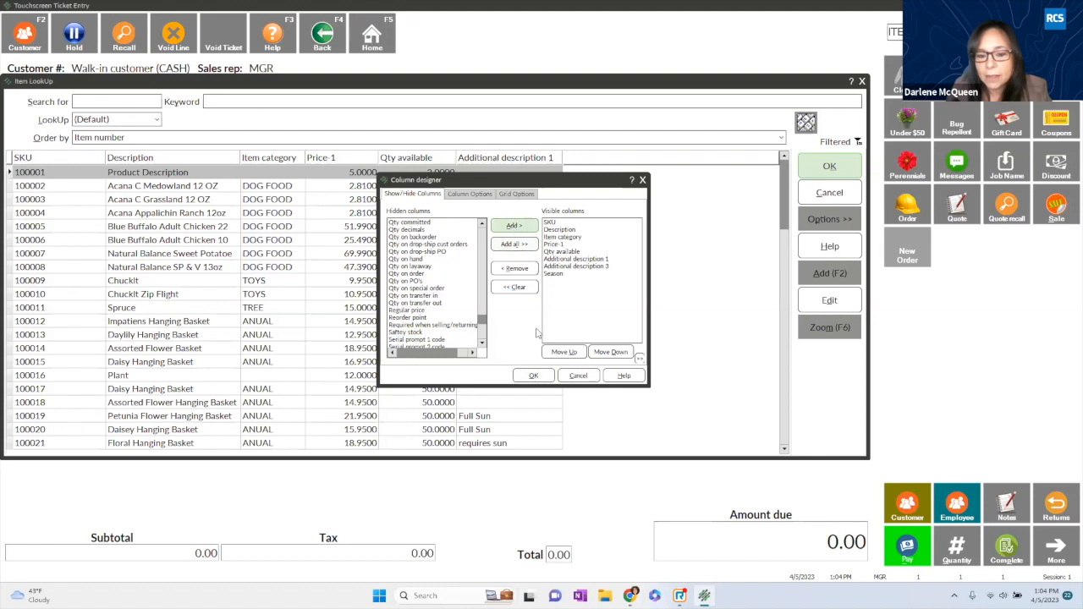
click(533, 375)
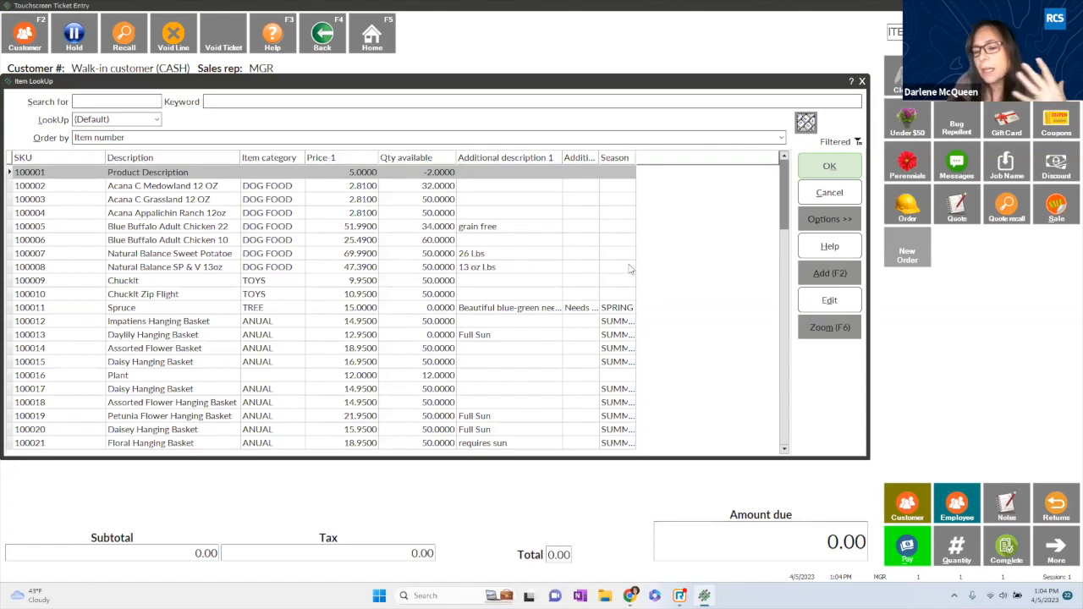
- Widen the Season column in the lookup grid so its values fit
right_click(625, 163)
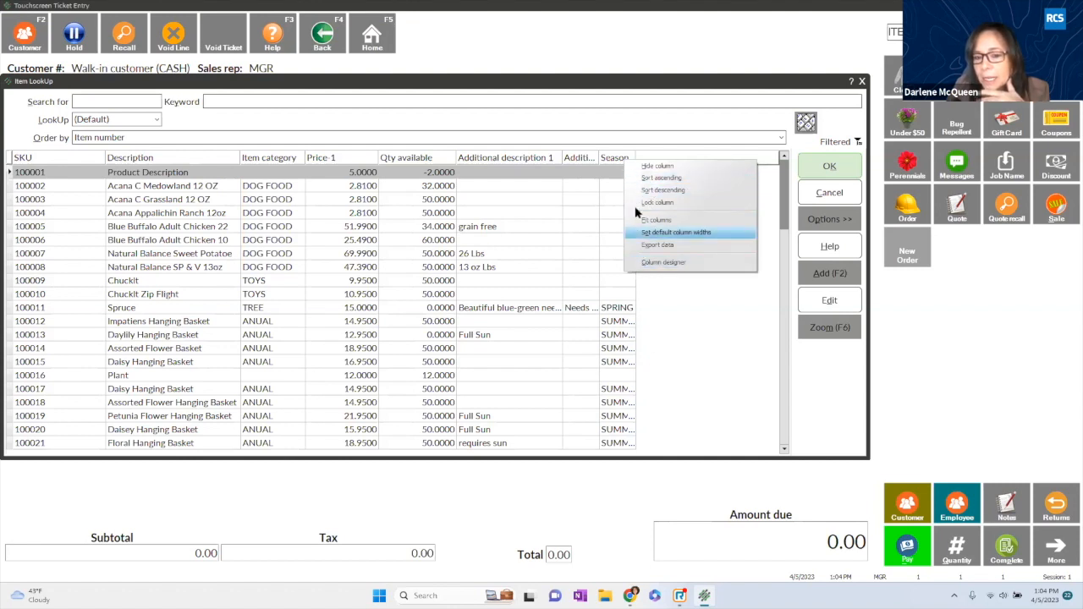
click(632, 159)
drag(632, 159, 659, 159)
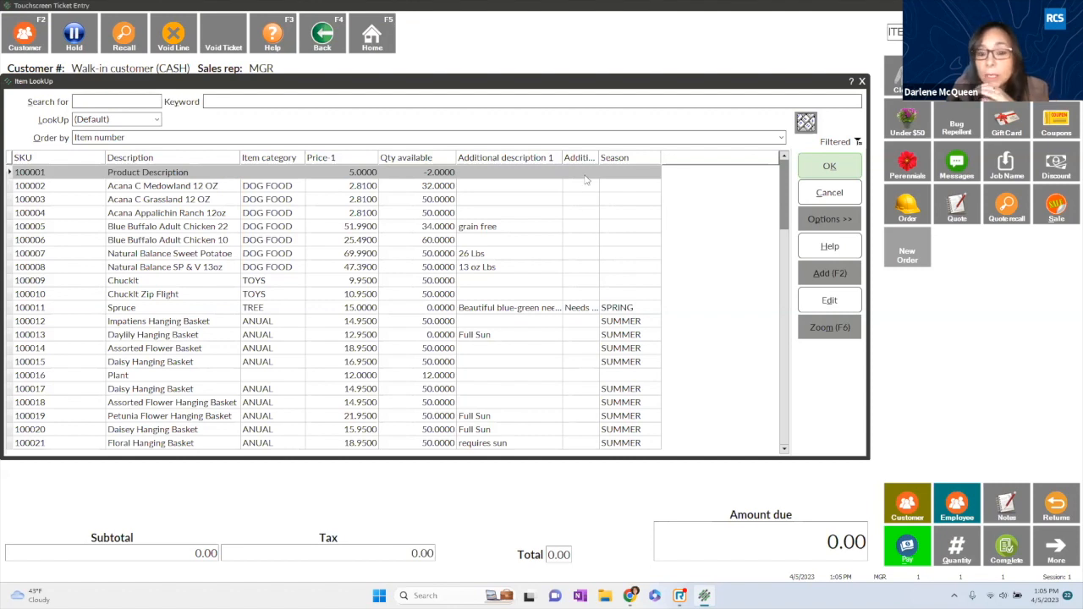
- Change the column title of Item category to SKU in the column designer's options
right_click(625, 158)
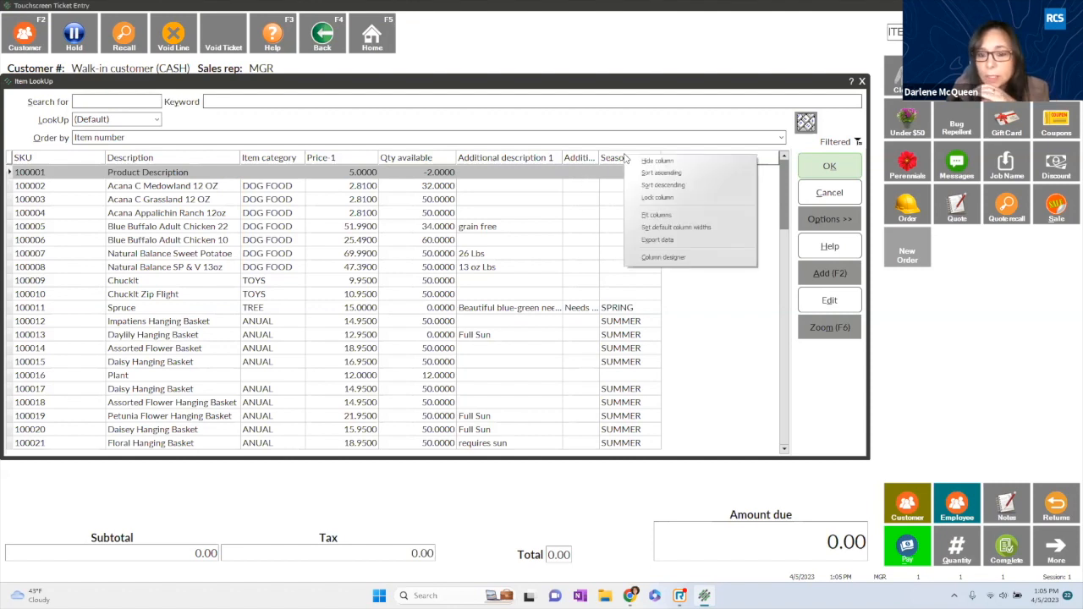
click(648, 258)
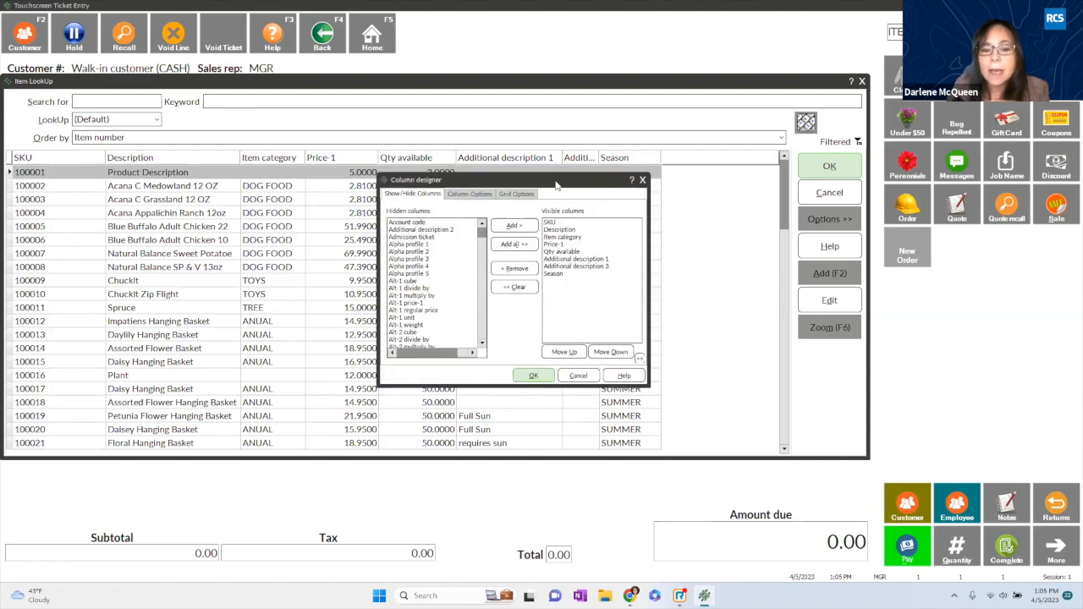
drag(555, 184, 586, 208)
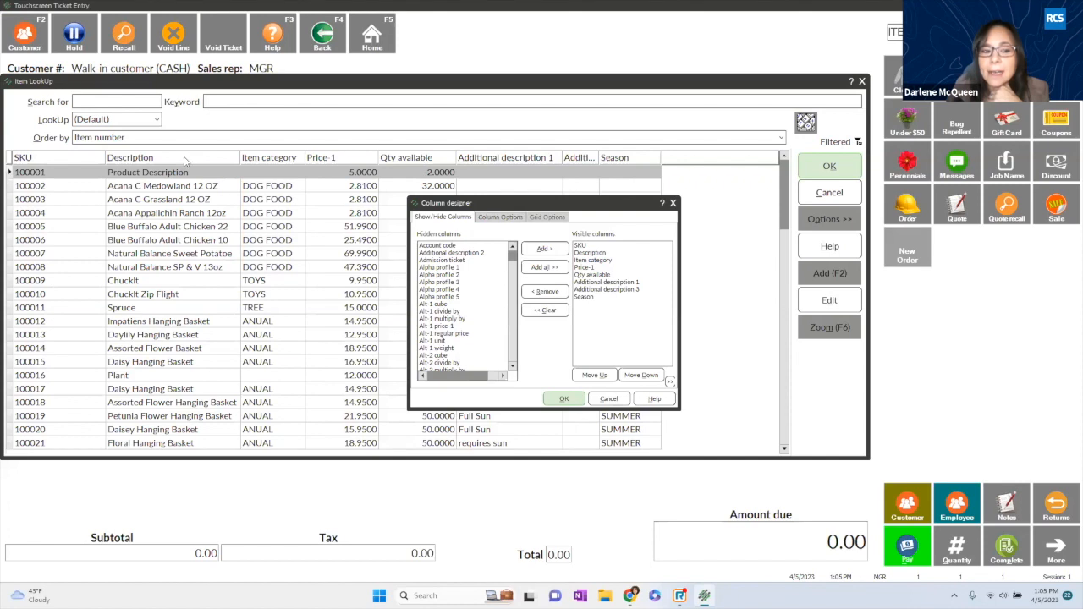
click(504, 218)
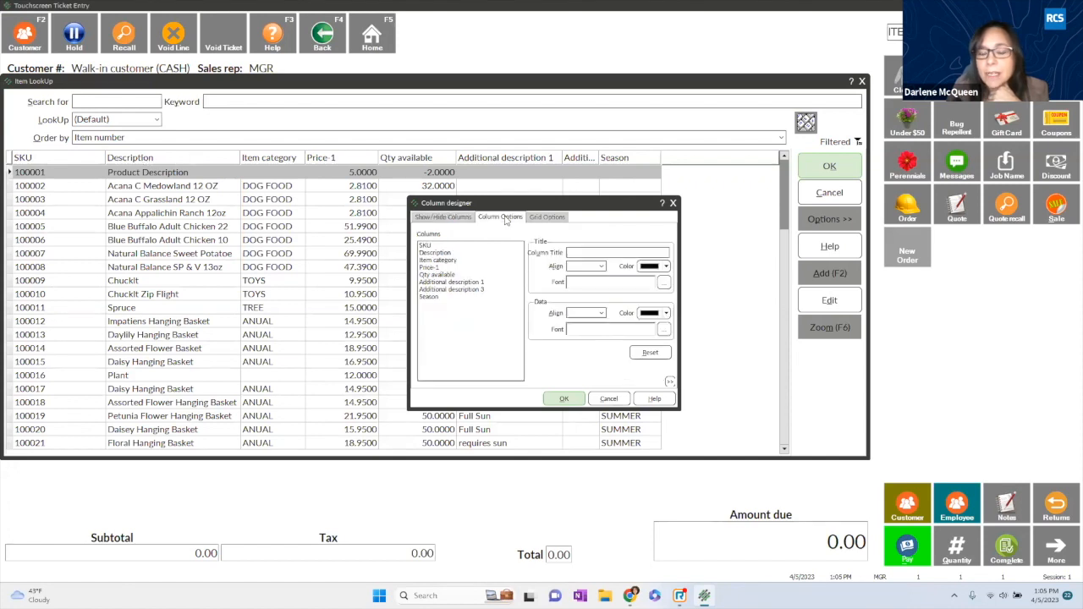
click(434, 253)
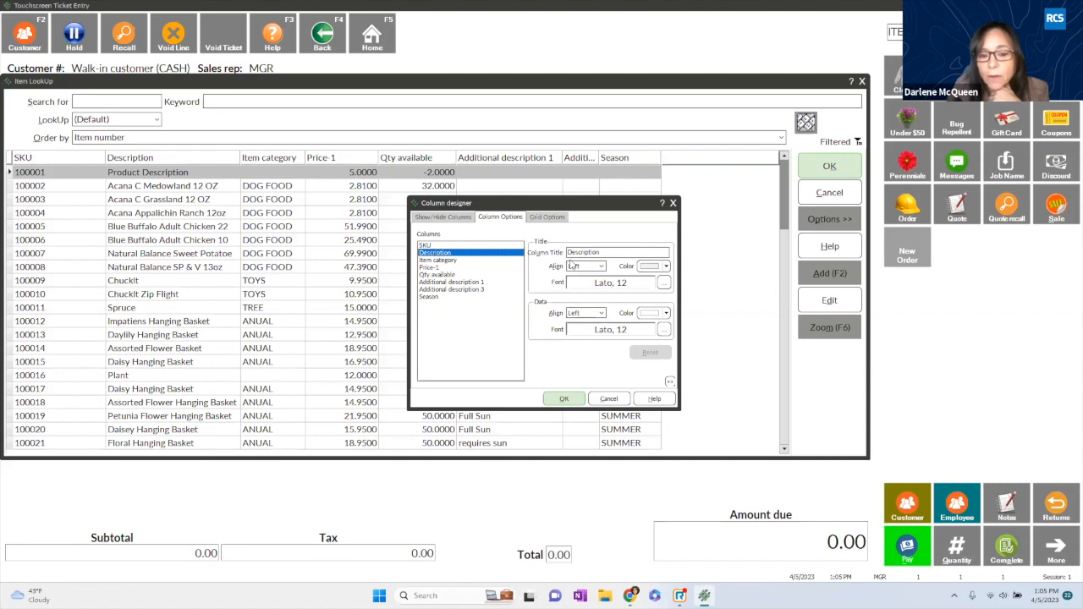
click(448, 259)
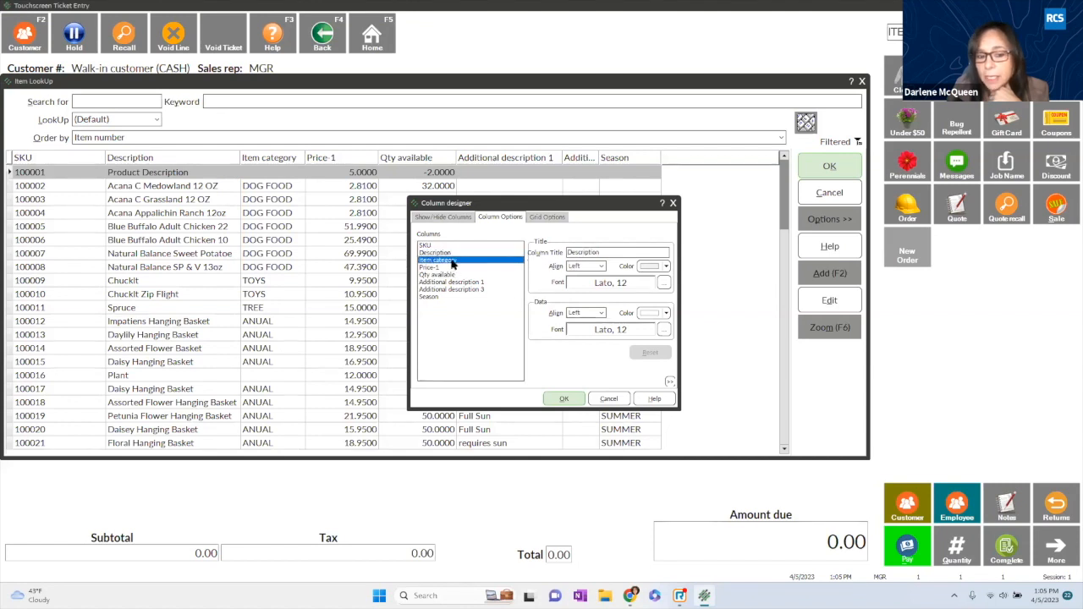
drag(613, 252, 483, 242)
text(SKU)
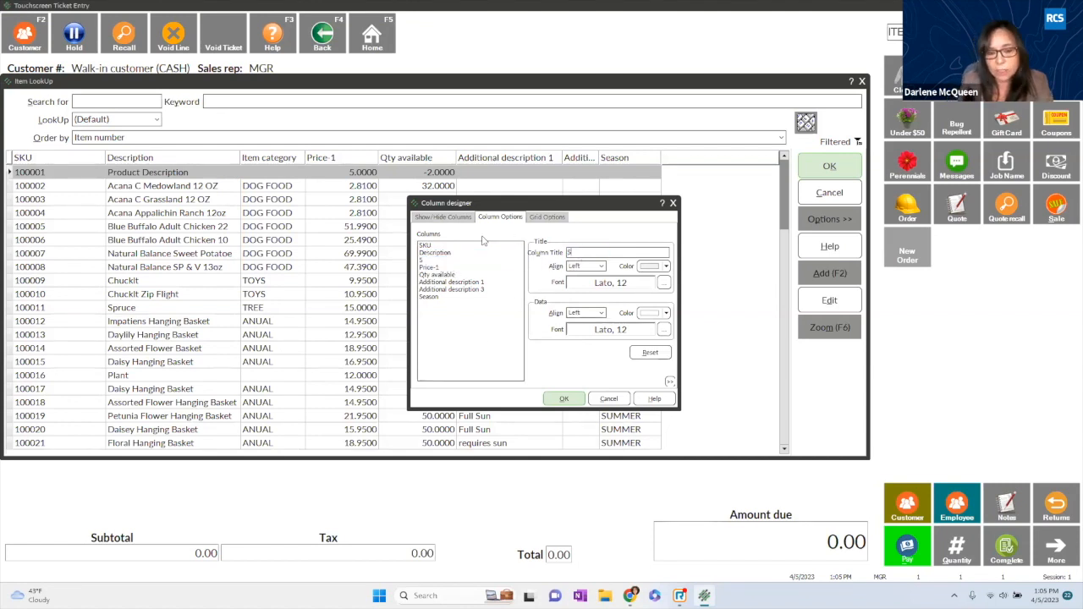
- Set the title color of the Qty available column to yellow and apply the column changes
click(428, 267)
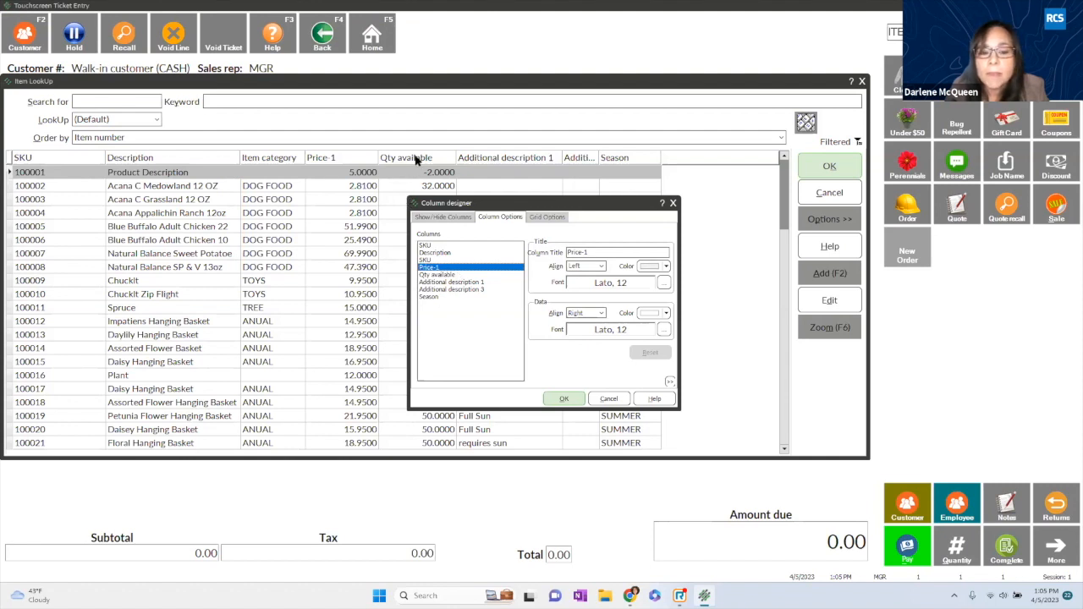
click(440, 274)
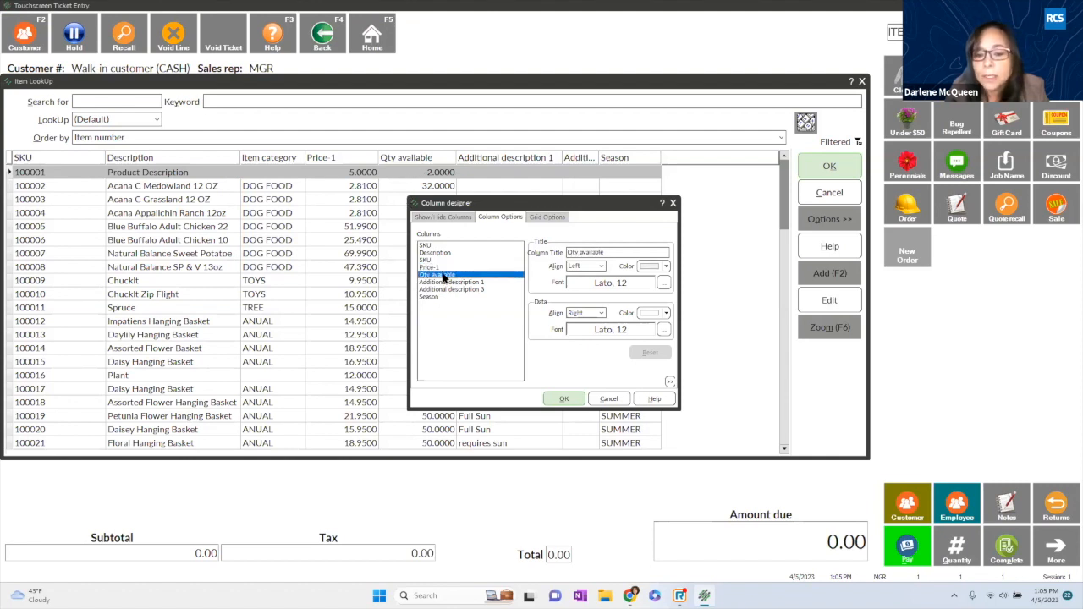
click(665, 266)
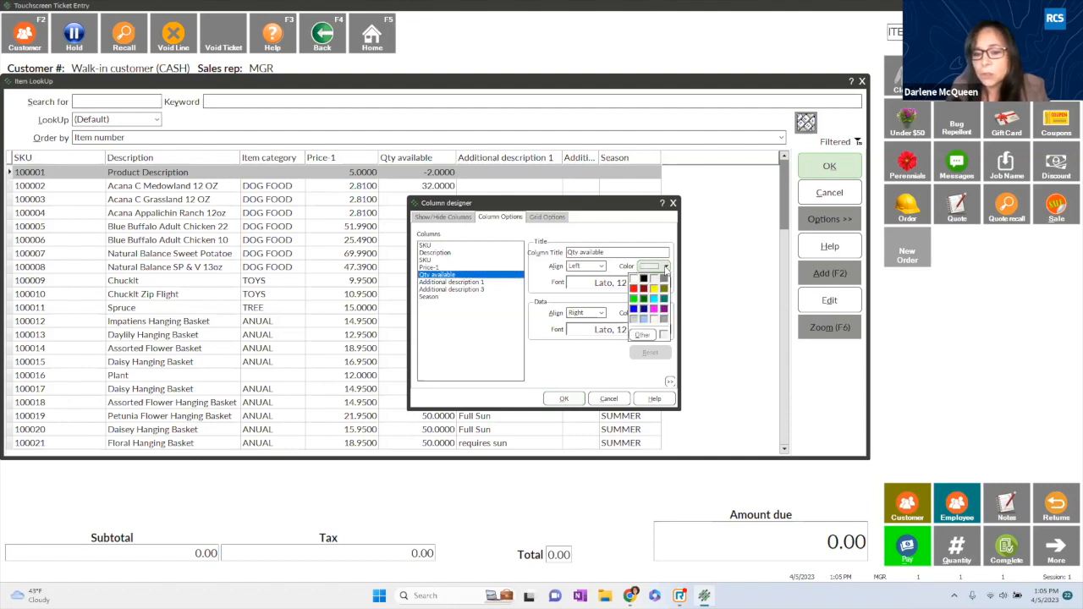
click(657, 292)
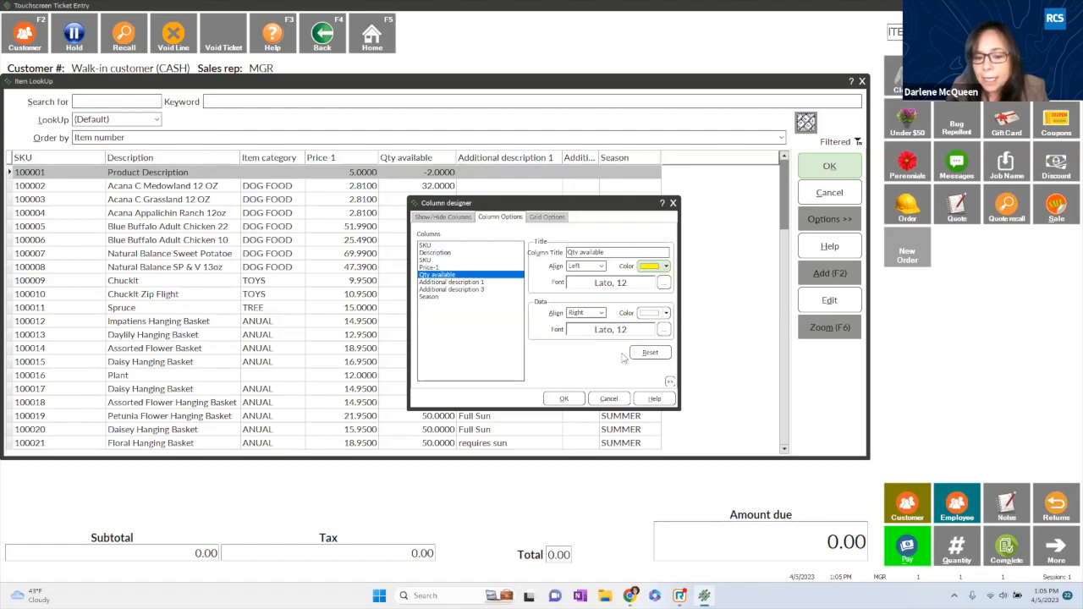
click(563, 399)
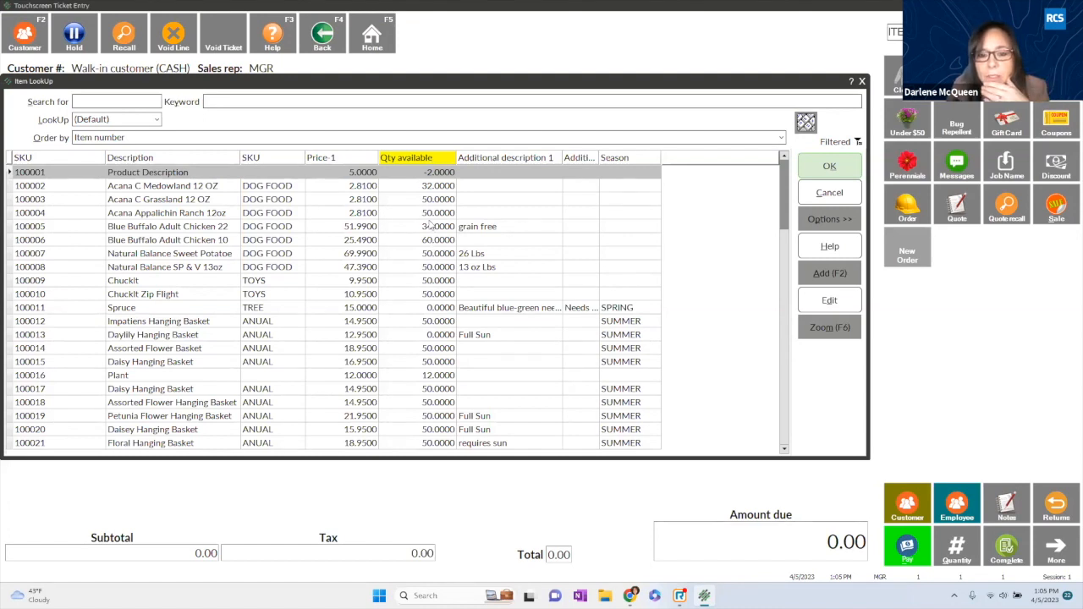
- Reopen the column designer at the formatting options for individual columns
right_click(441, 158)
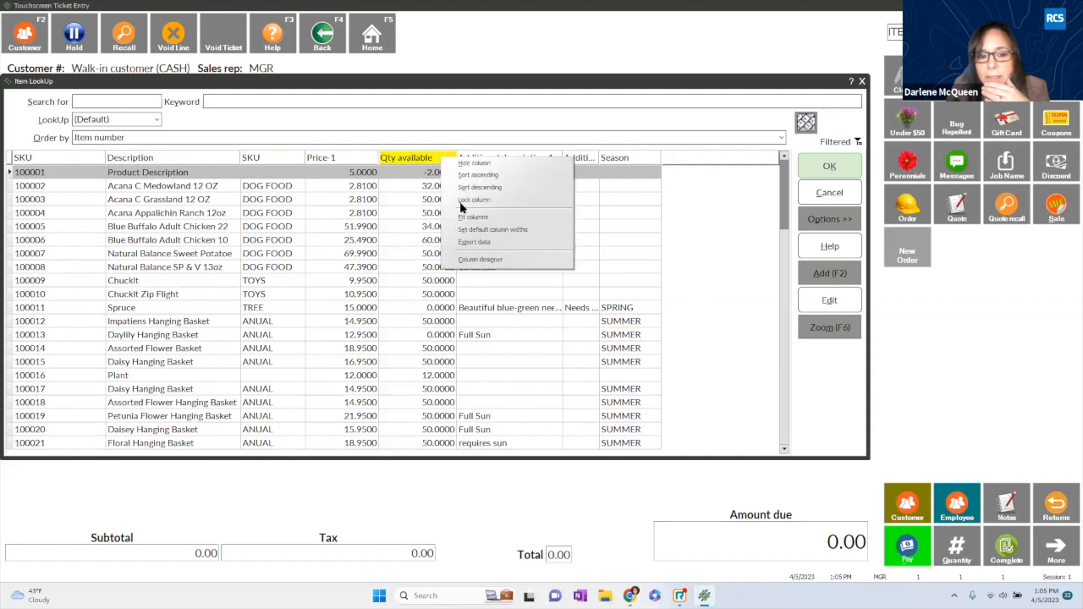
click(461, 258)
click(508, 218)
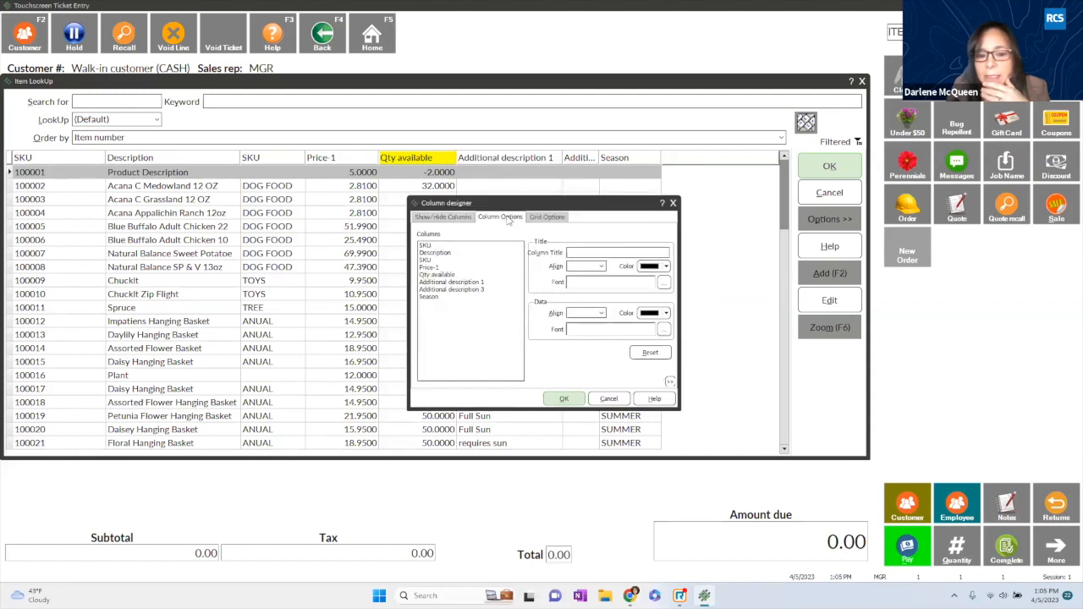
click(601, 267)
click(600, 266)
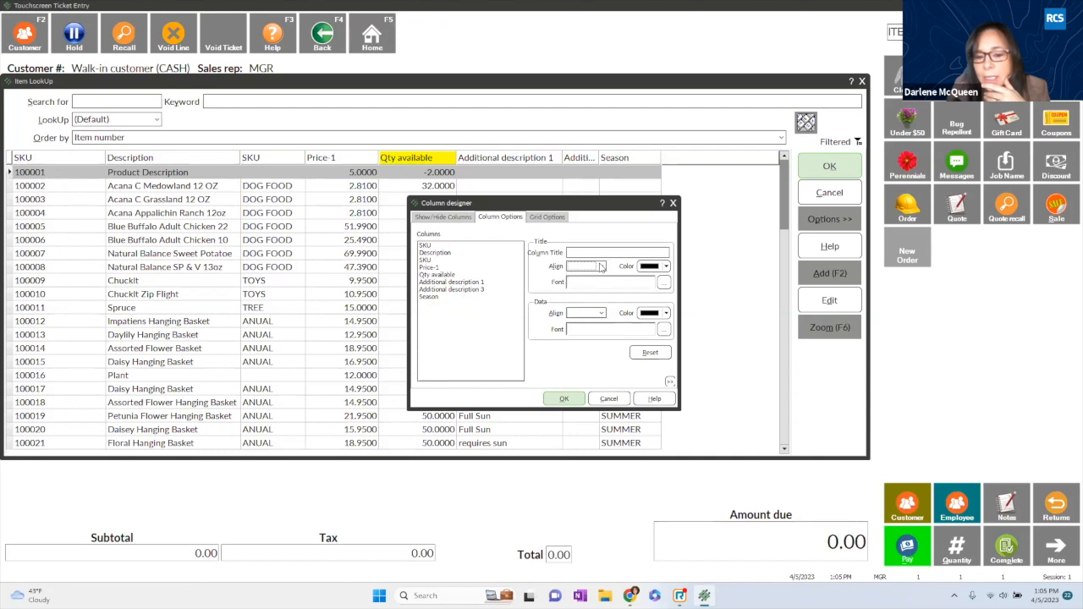
click(664, 283)
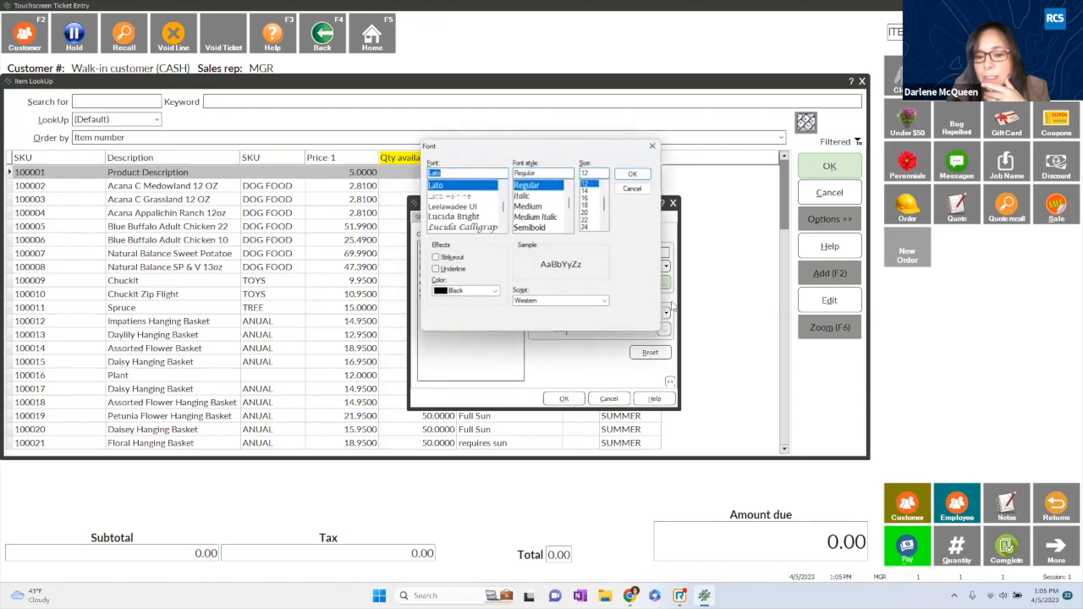
click(653, 146)
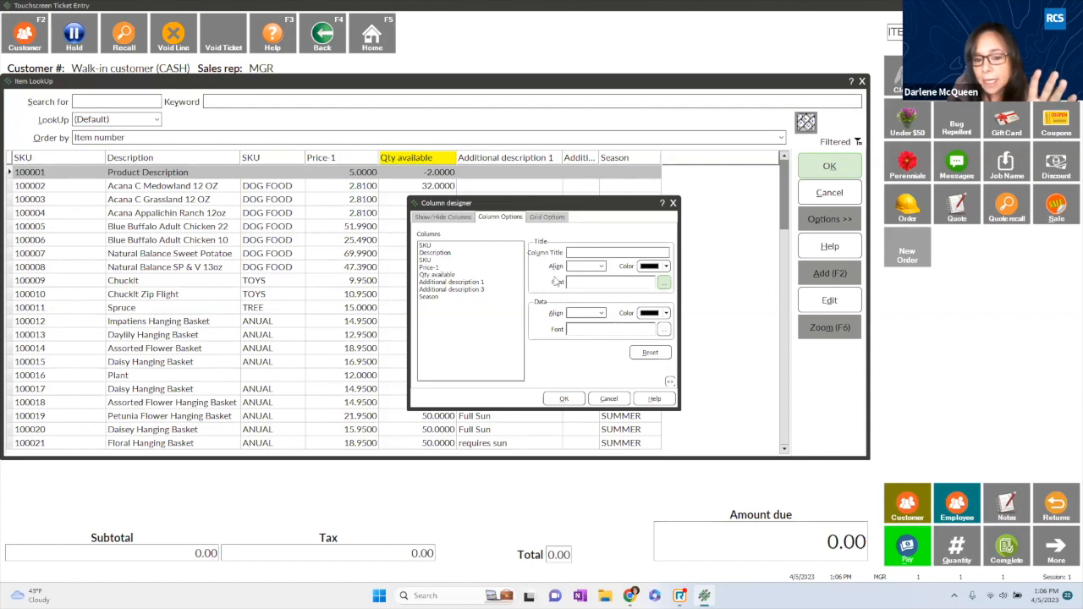
- Set the data color of the Qty available column to yellow and apply it to the lookup grid
click(436, 275)
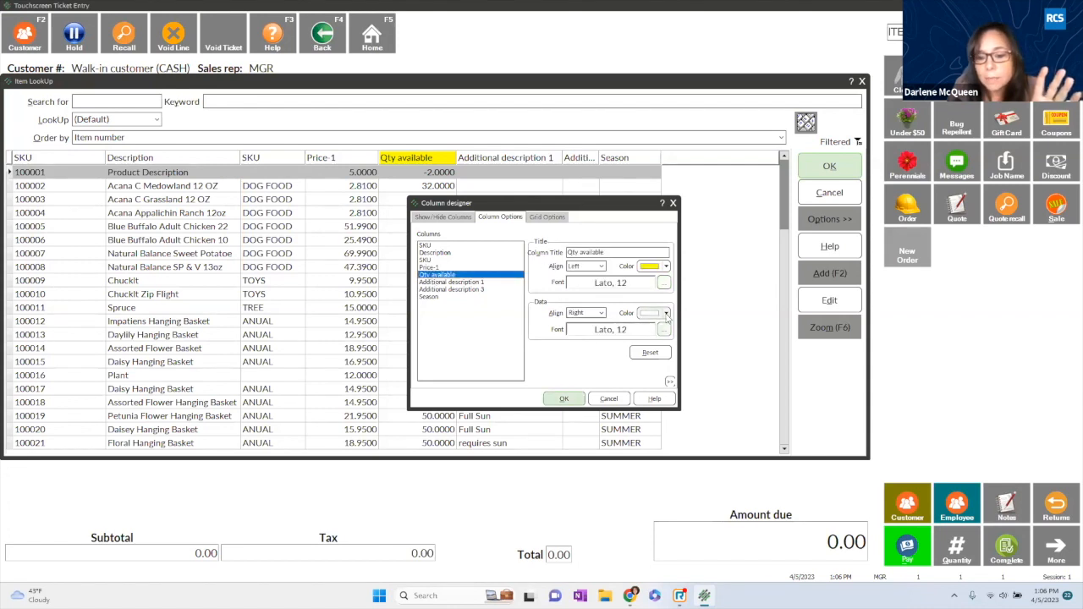
click(666, 314)
click(649, 338)
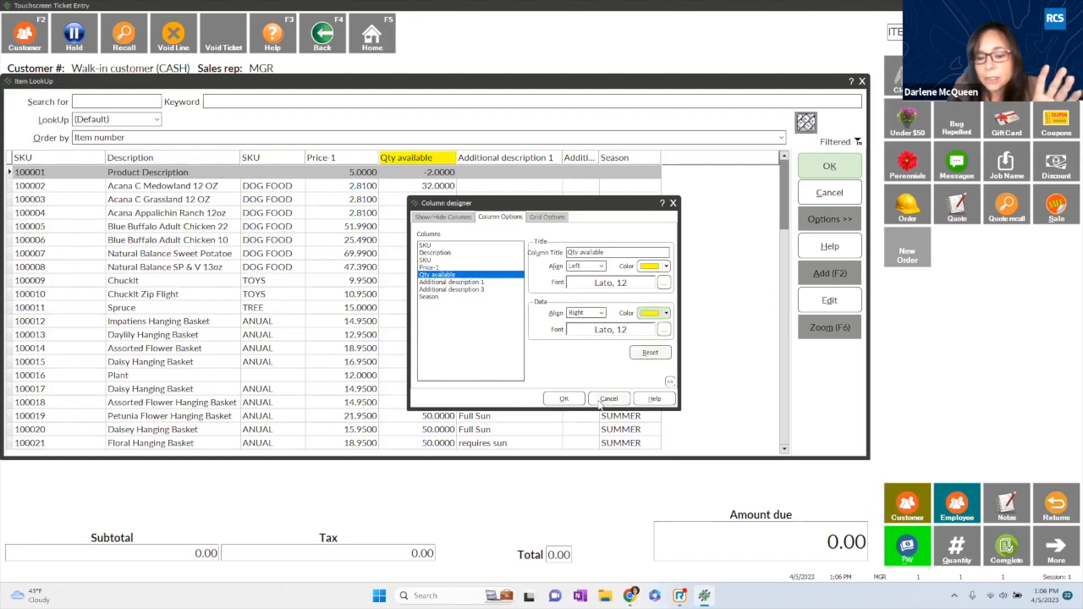
click(563, 398)
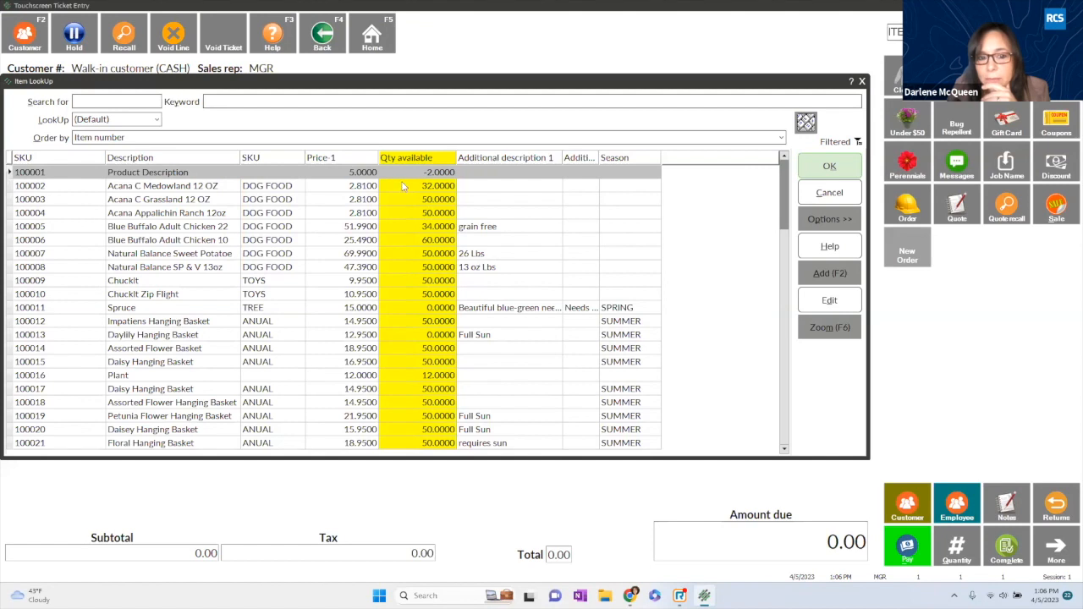
- Review the title and data formatting options of the Description column in the column designer, then close it without changes
right_click(461, 162)
click(499, 262)
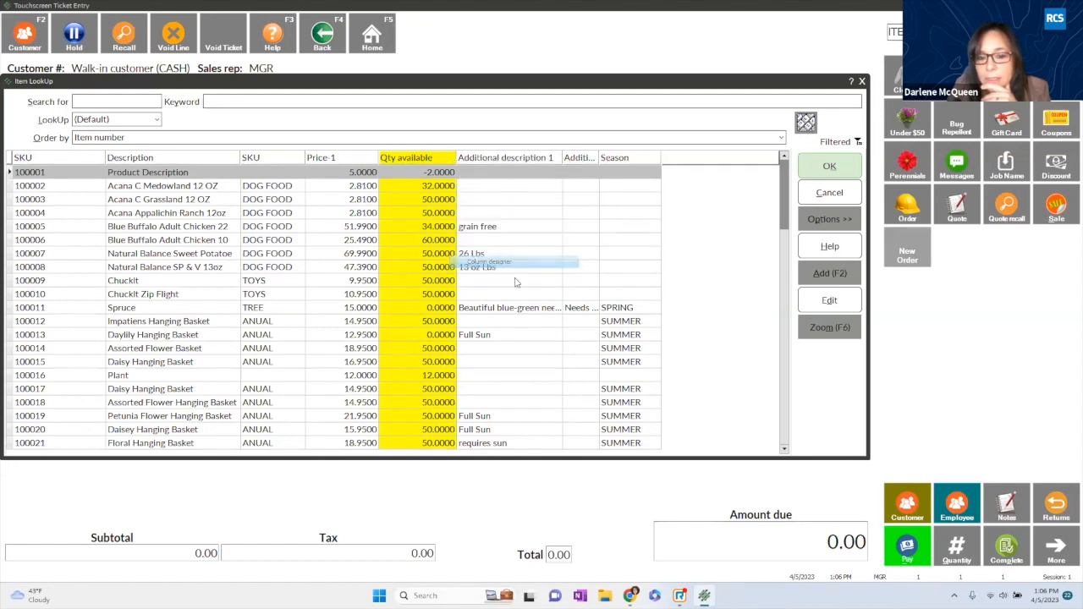
click(501, 217)
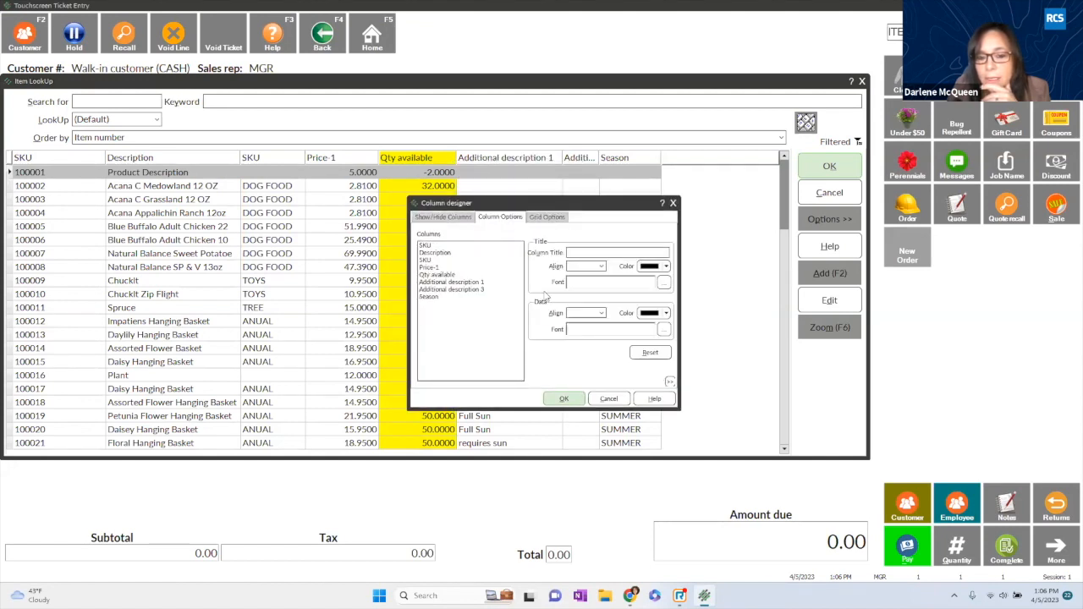
click(445, 253)
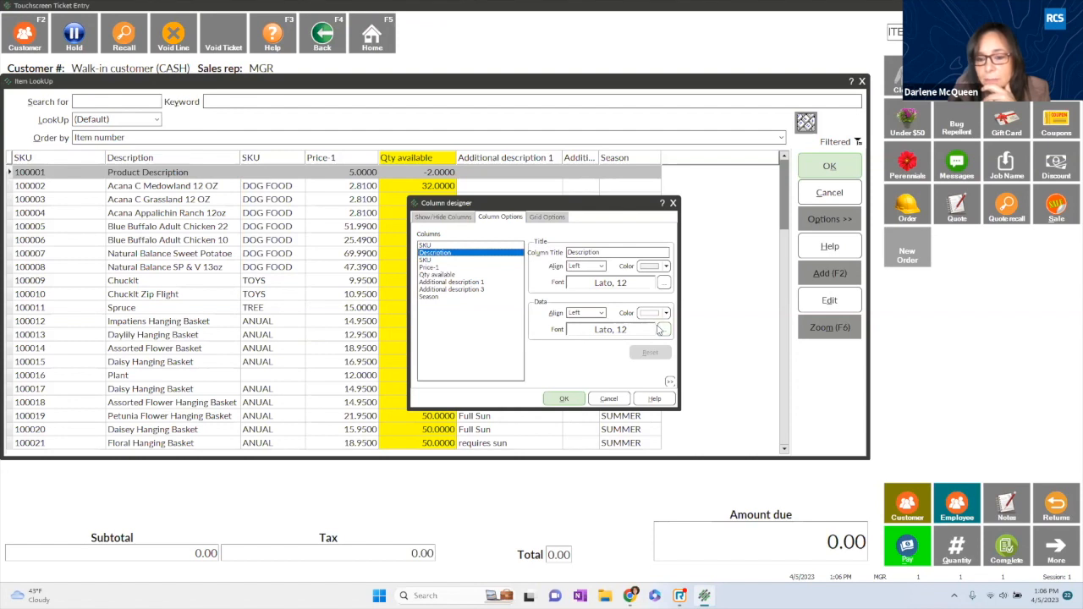
click(673, 205)
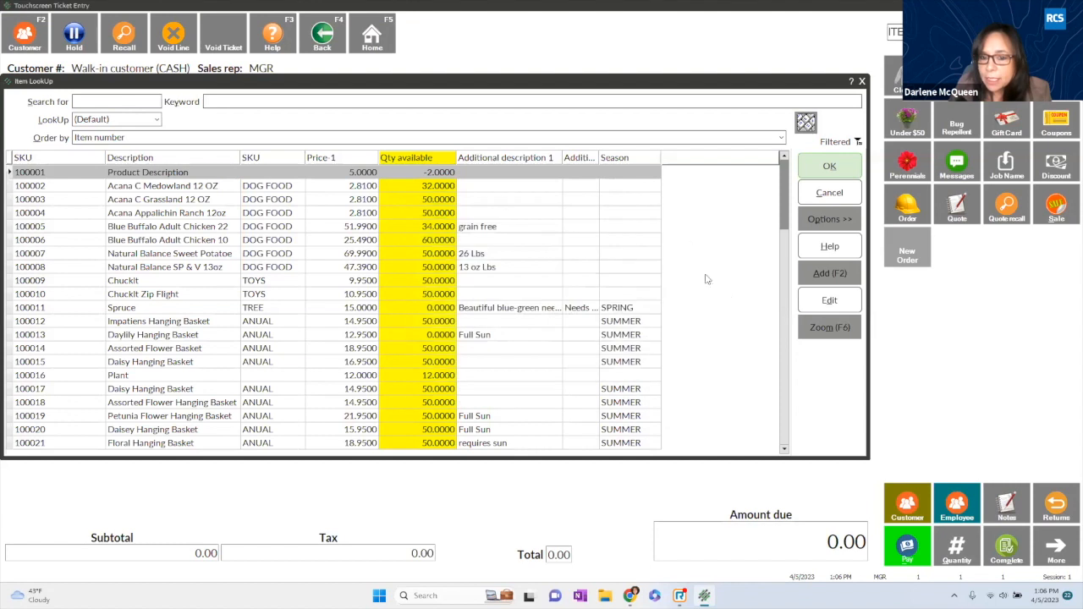
- Save the customized item lookup to the database as a new lookup named with the employee's first name
click(833, 221)
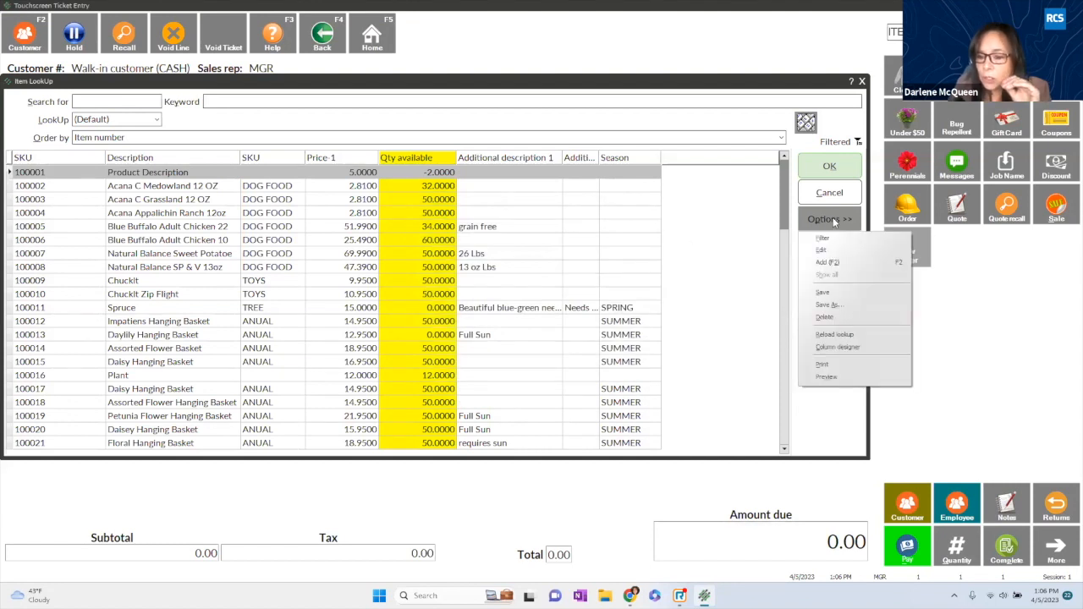
click(833, 305)
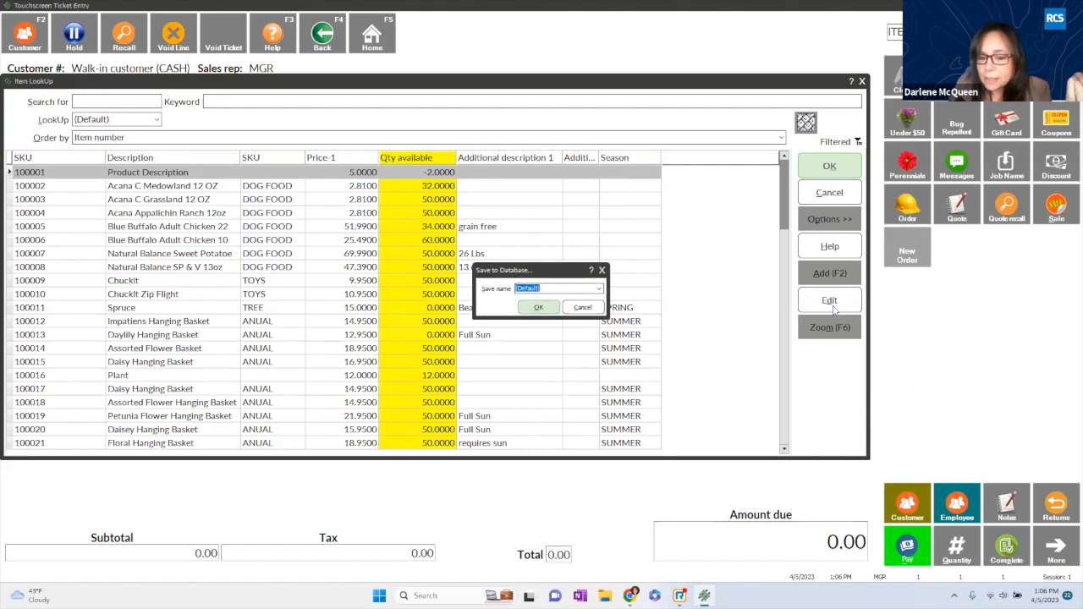
drag(552, 289, 482, 291)
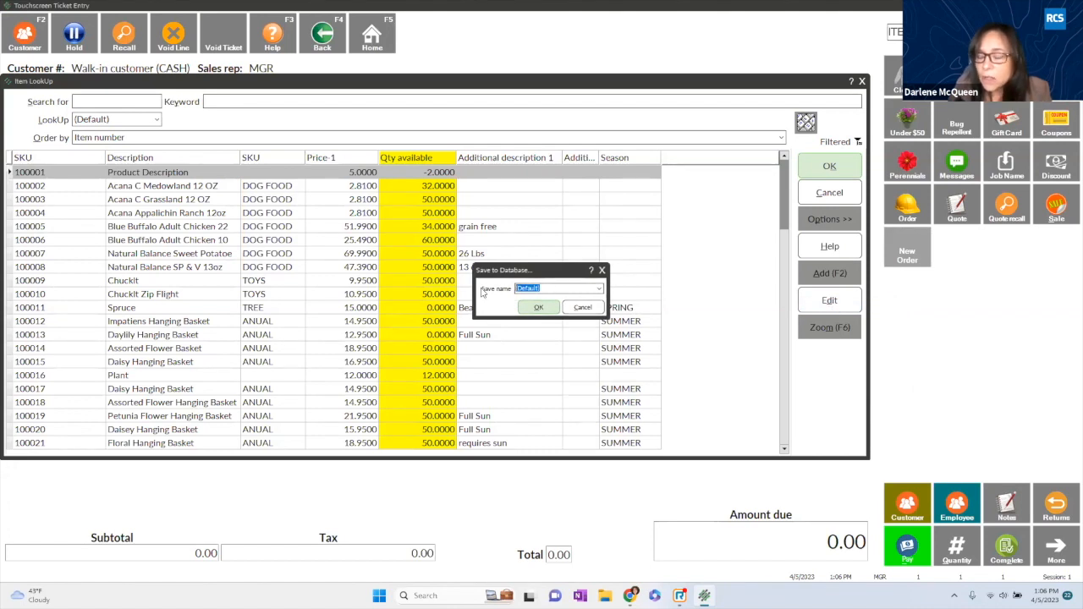
click(599, 290)
click(570, 298)
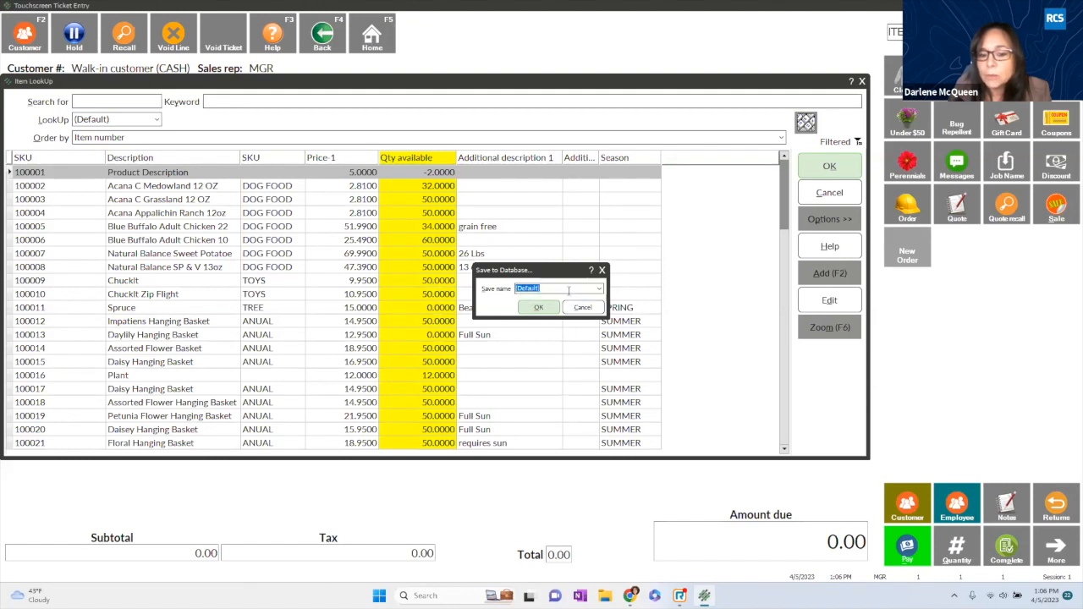
text(Darlene)
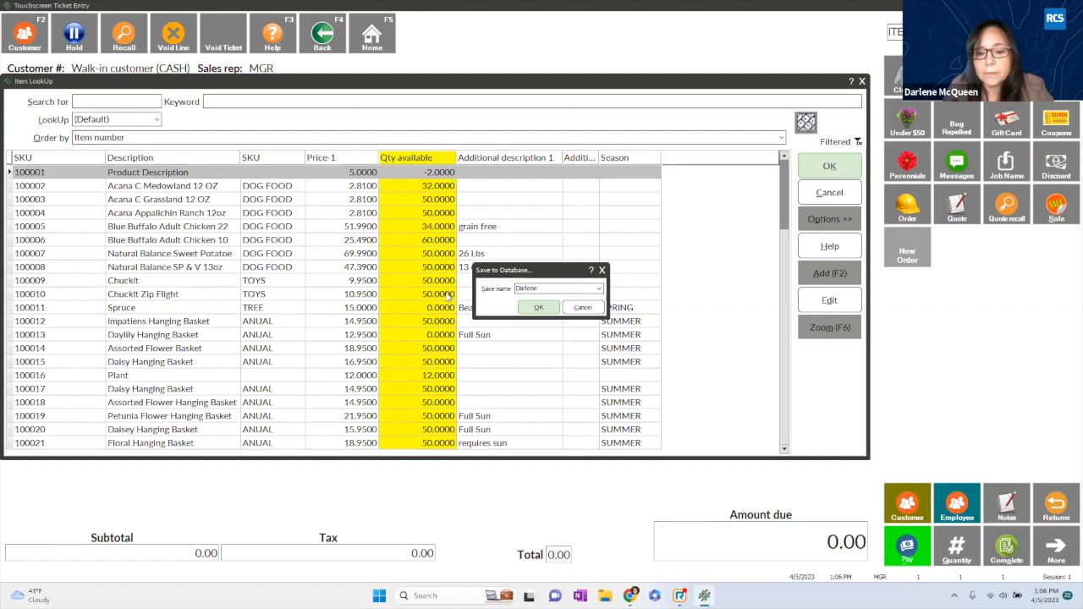
click(533, 309)
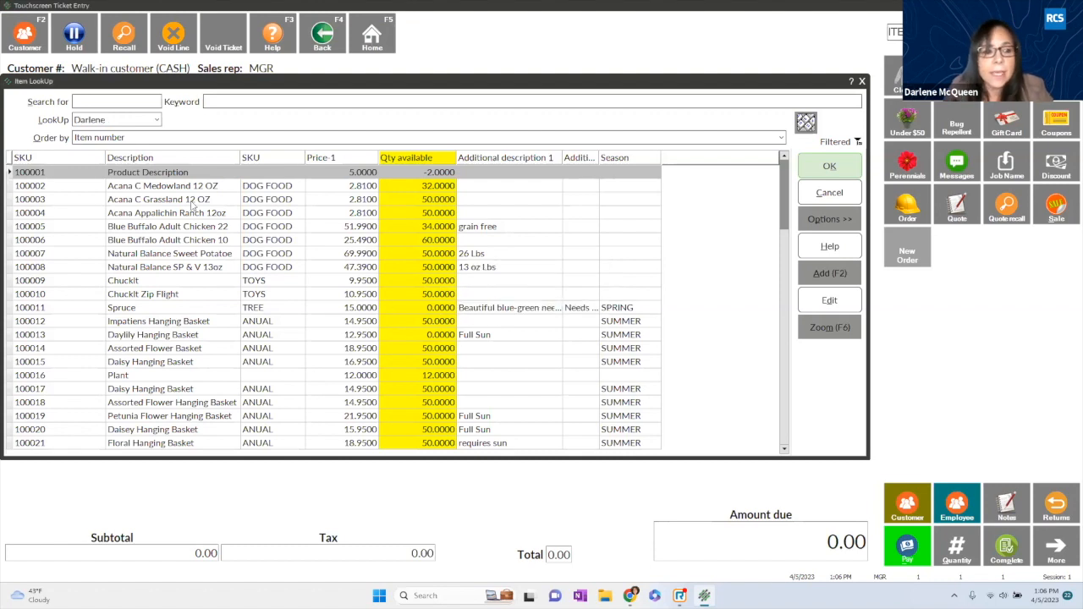
- Switch the lookup to (Default) and back to the newly saved personal lookup to compare the two layouts
click(135, 120)
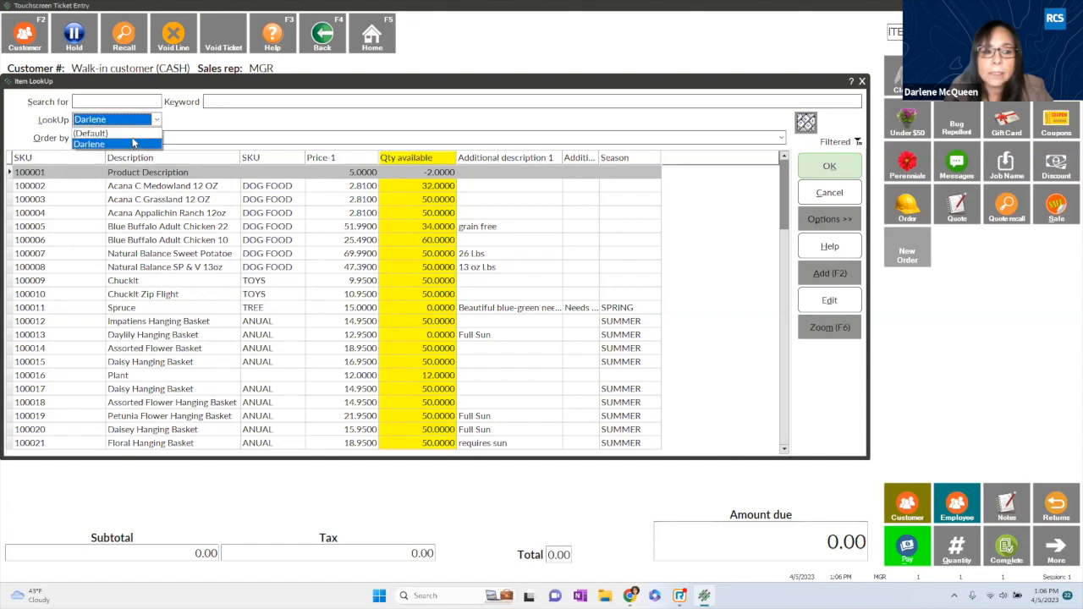
click(127, 133)
click(155, 121)
click(119, 144)
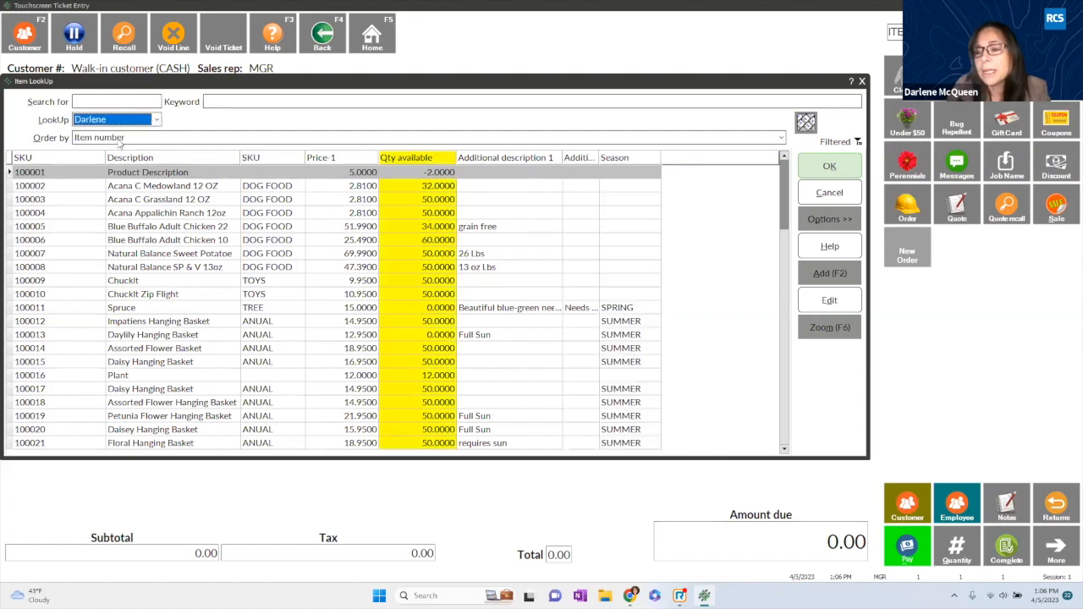